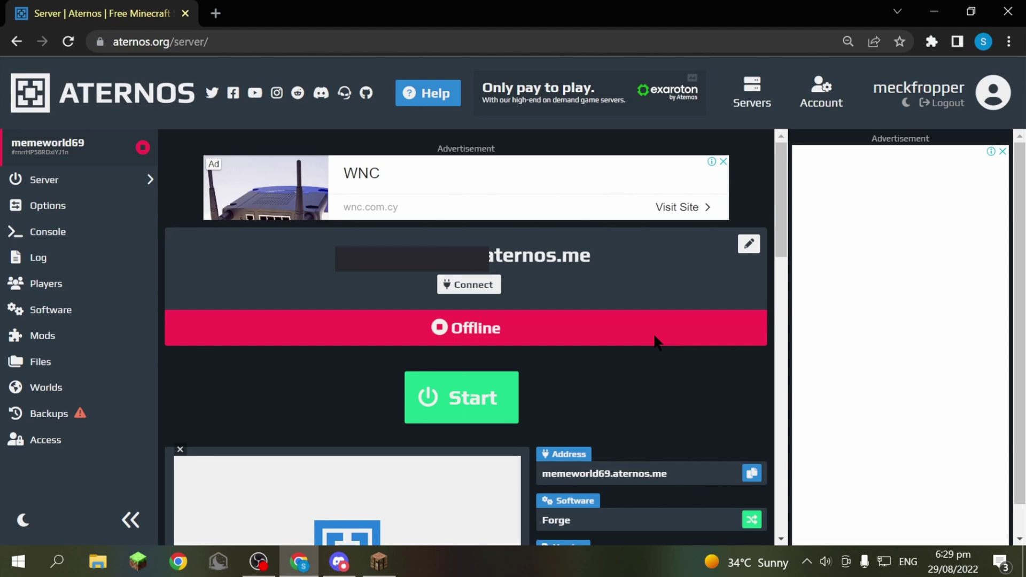
scroll(656, 346, down, 3)
scroll(656, 346, up, 3)
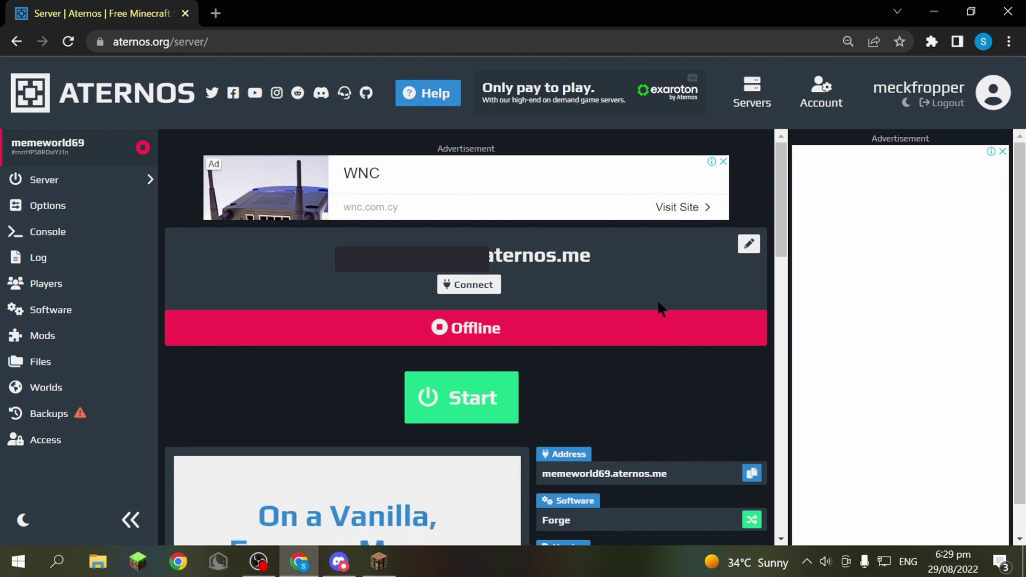
Go to memeworld69's Options page, showing timezone America/New_York and Java 16
drag(610, 255, 309, 260)
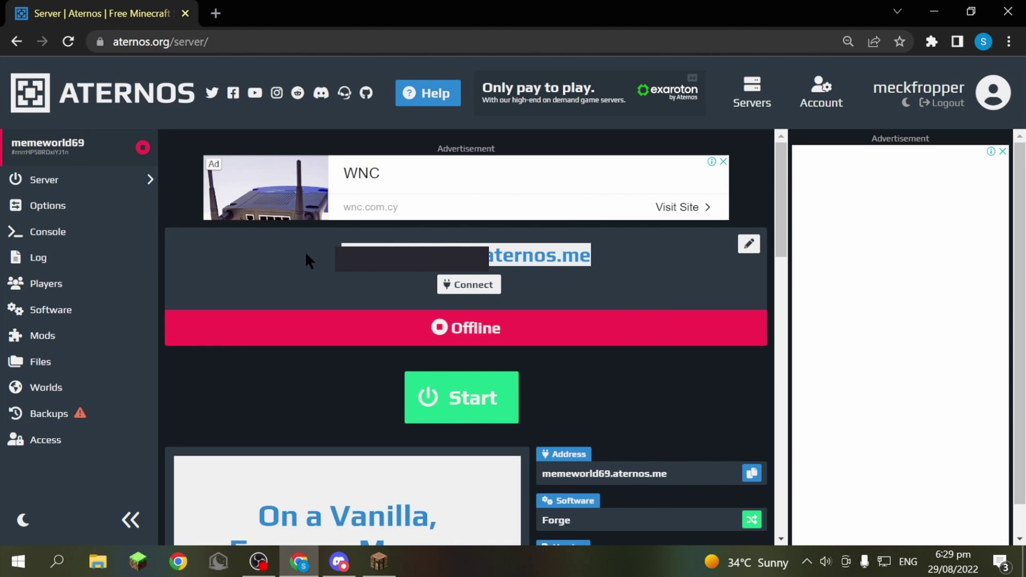
click(621, 254)
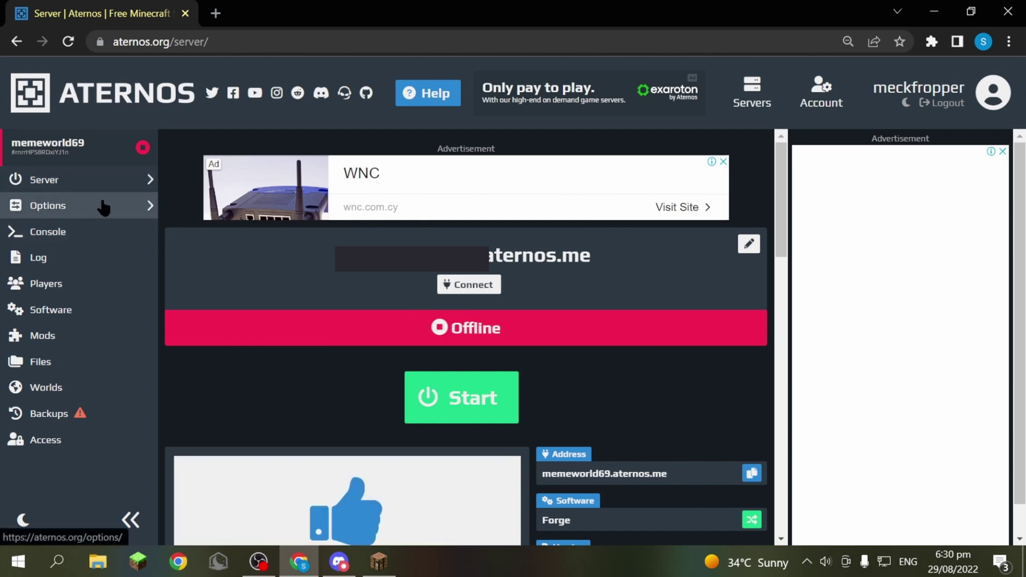
click(49, 206)
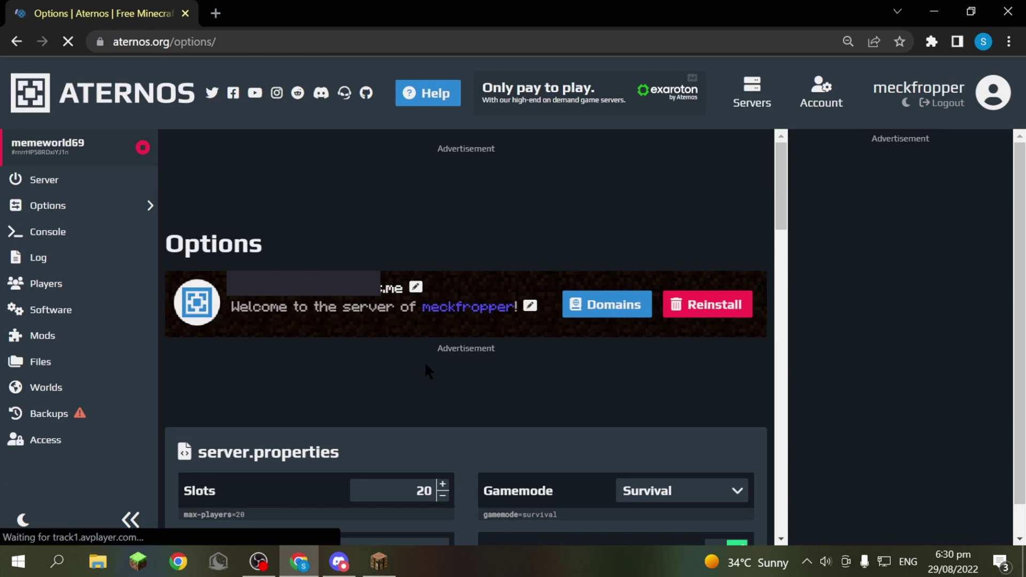
scroll(446, 364, down, 3)
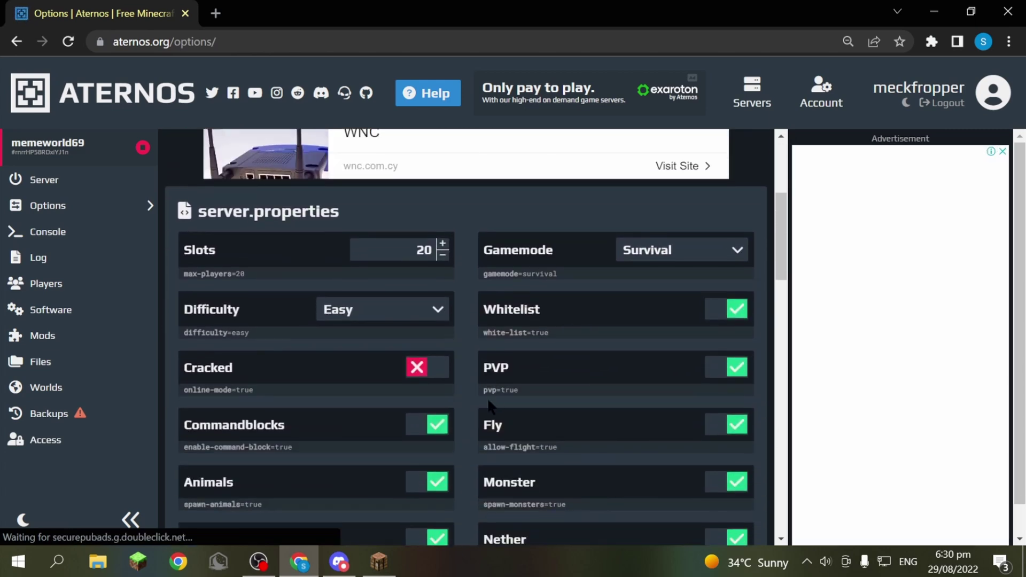
scroll(546, 415, down, 8)
scroll(459, 436, up, 1)
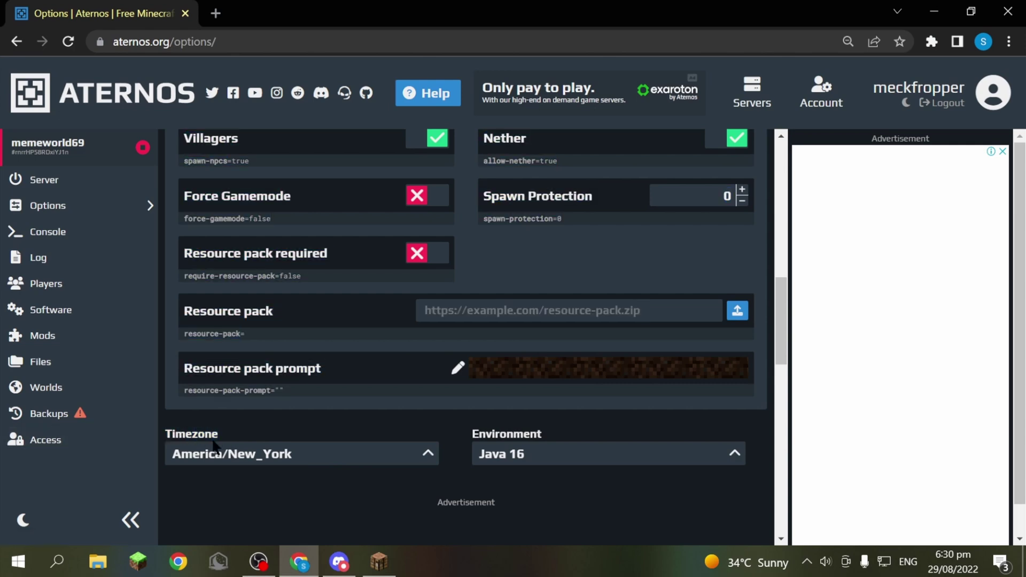
scroll(361, 418, down, 2)
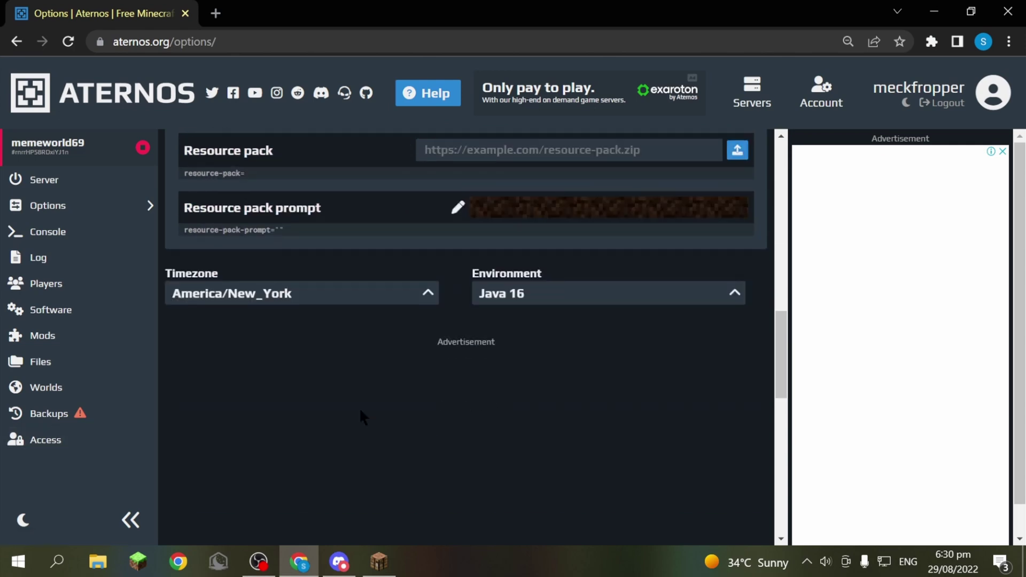
Pick Europe/Andorra from the Europe group of the Timezone list
click(309, 294)
scroll(305, 265, down, 3)
scroll(385, 330, up, 1)
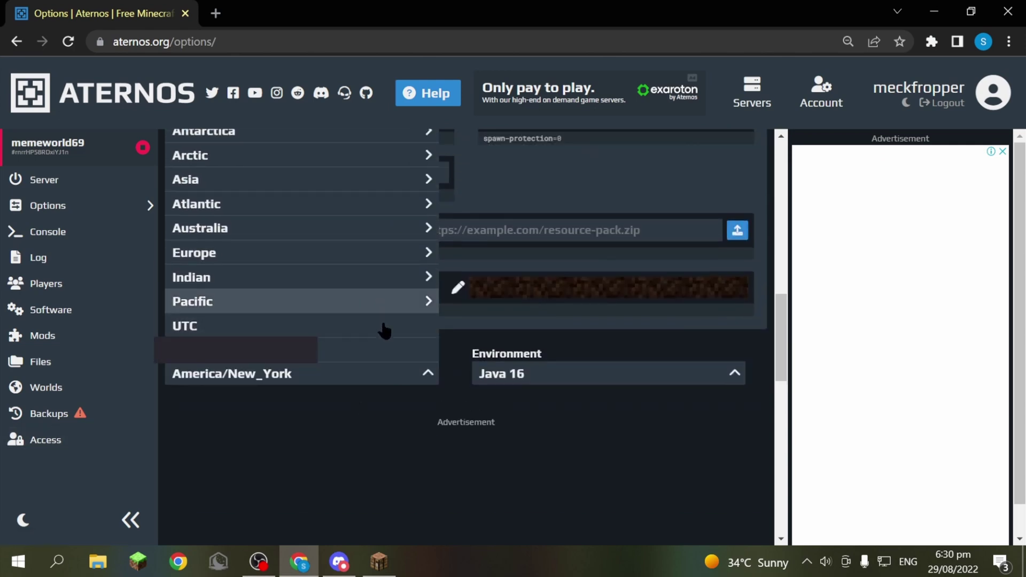
scroll(386, 330, up, 2)
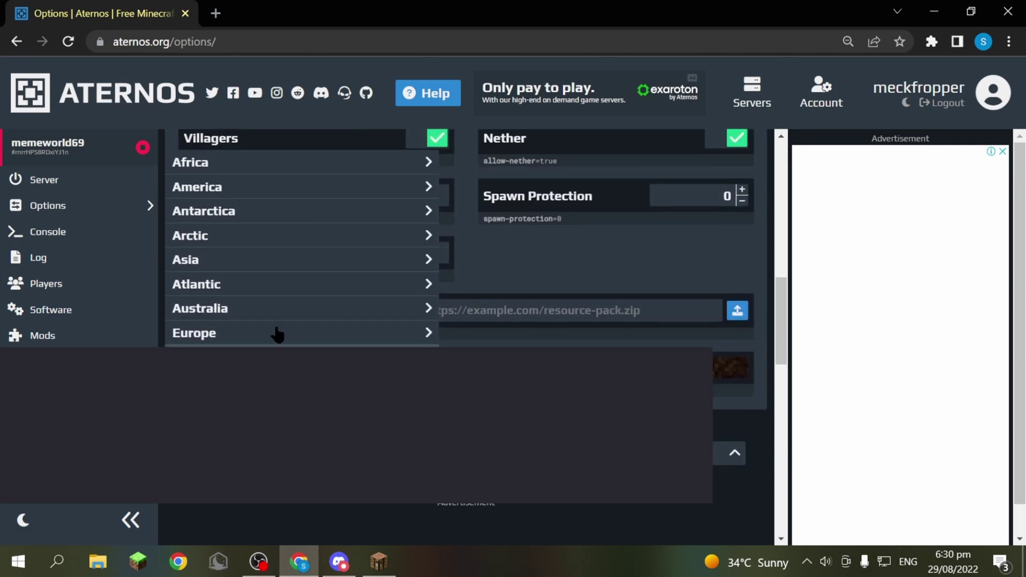
click(234, 333)
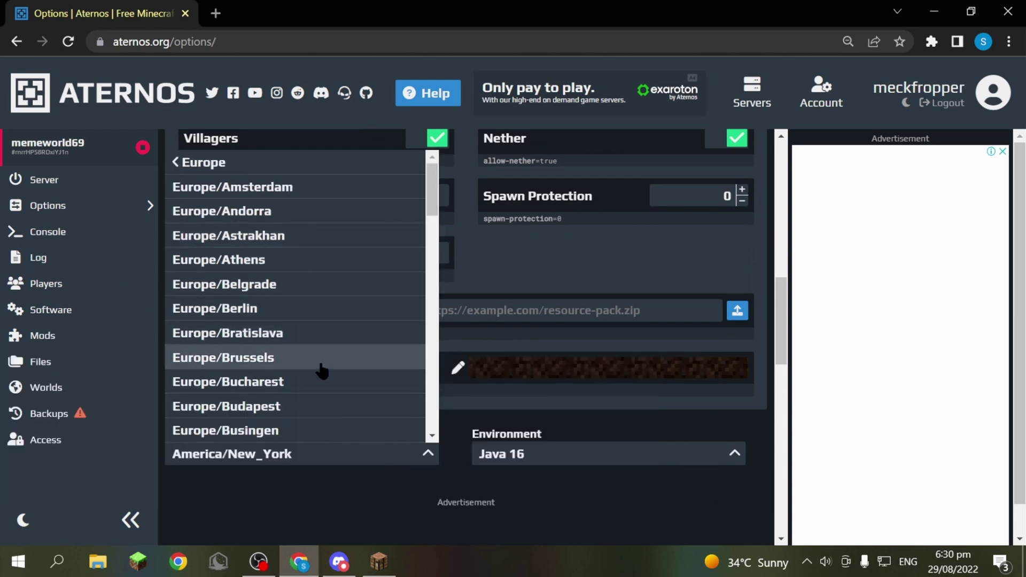
click(262, 215)
drag(241, 457, 276, 461)
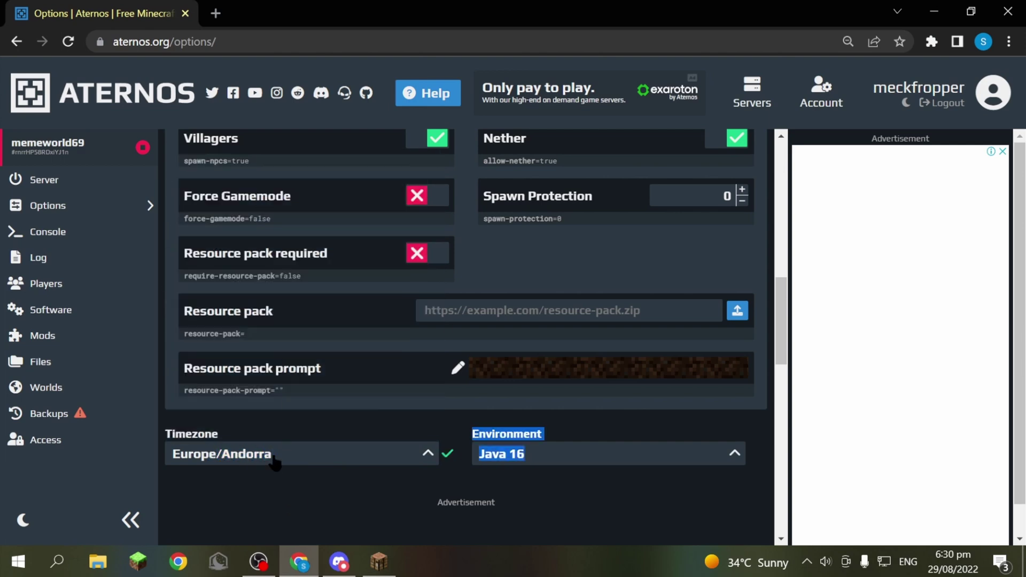
click(481, 421)
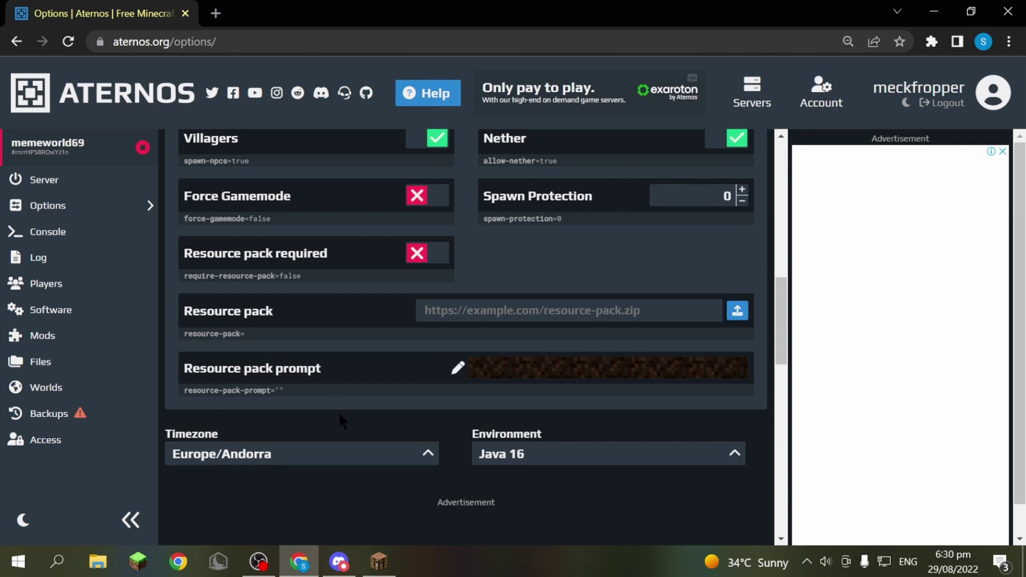
Pick Indian/Mauritius from the Indian group of the Timezone list
click(361, 457)
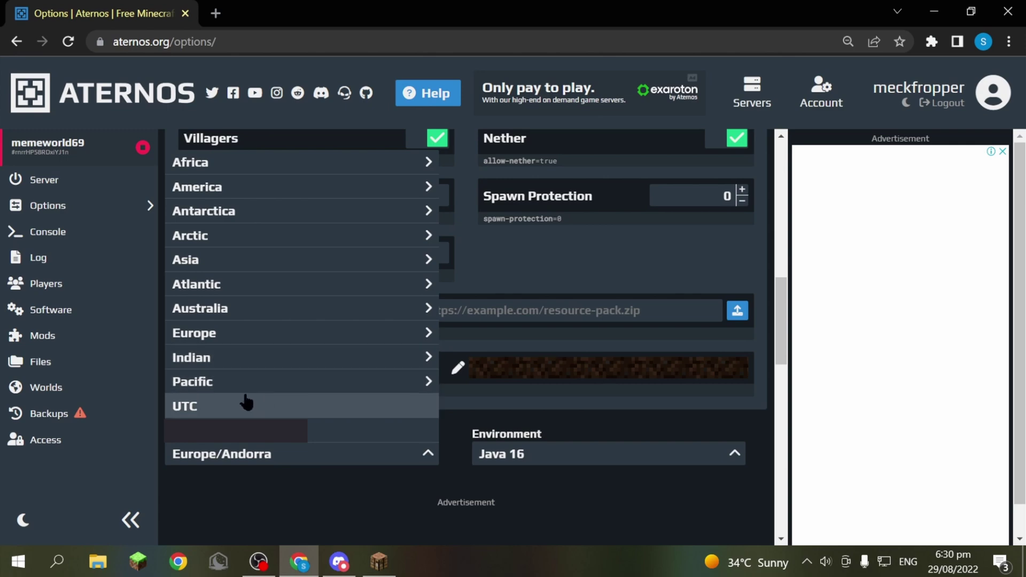
click(397, 358)
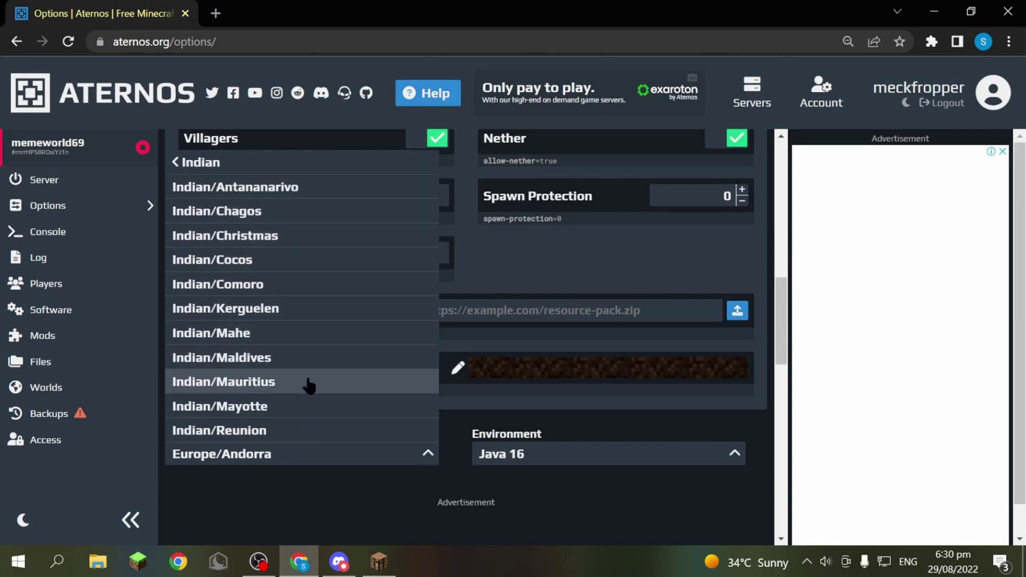
scroll(305, 384, down, 5)
scroll(295, 388, up, 3)
scroll(295, 369, up, 2)
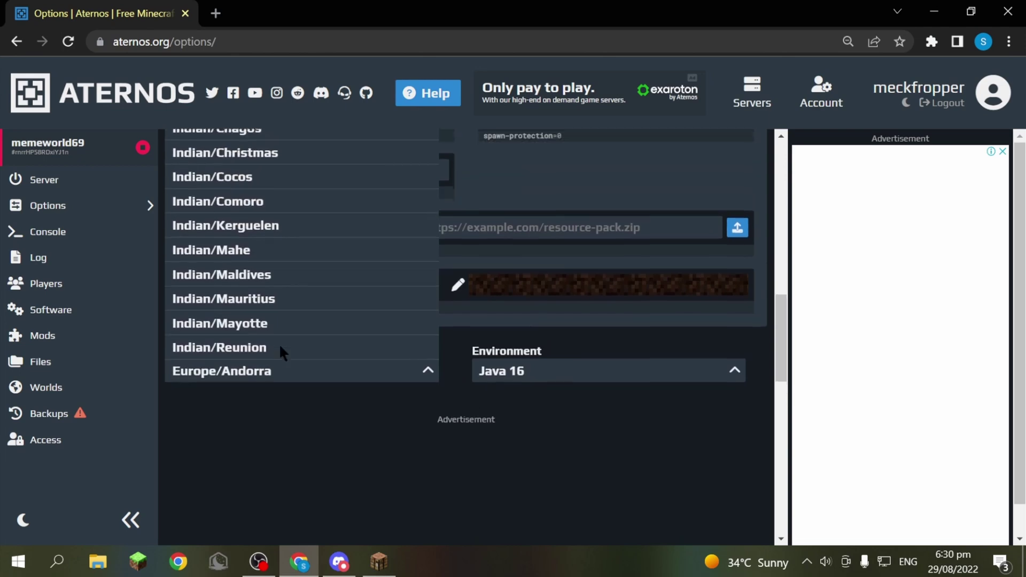
click(267, 302)
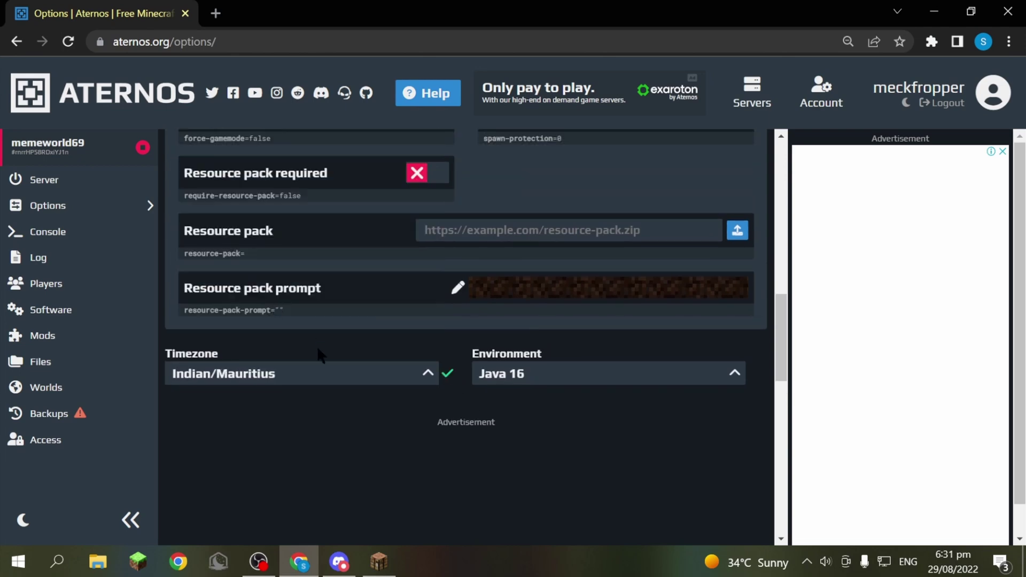
drag(321, 357, 226, 357)
click(273, 385)
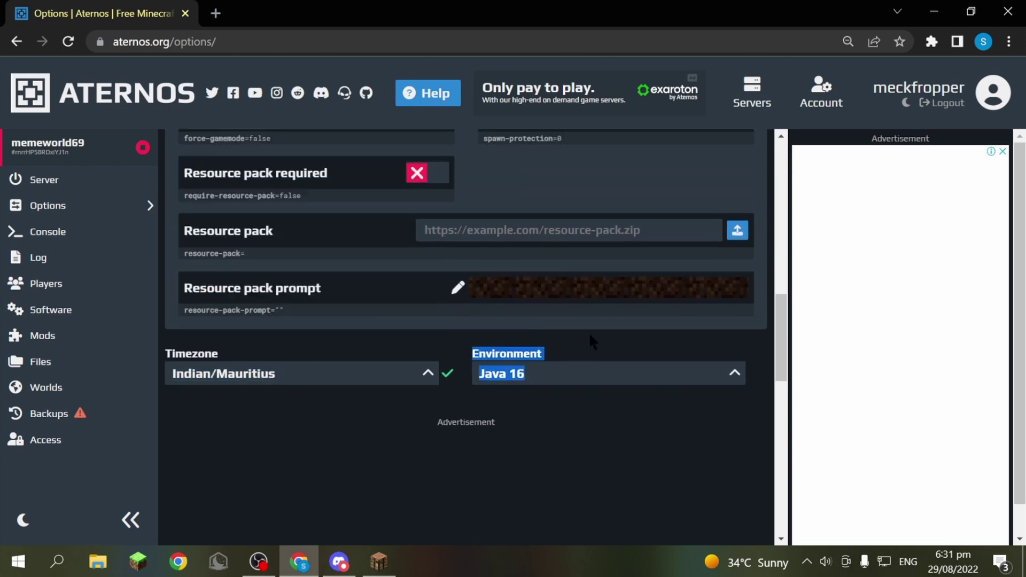
click(583, 354)
click(304, 374)
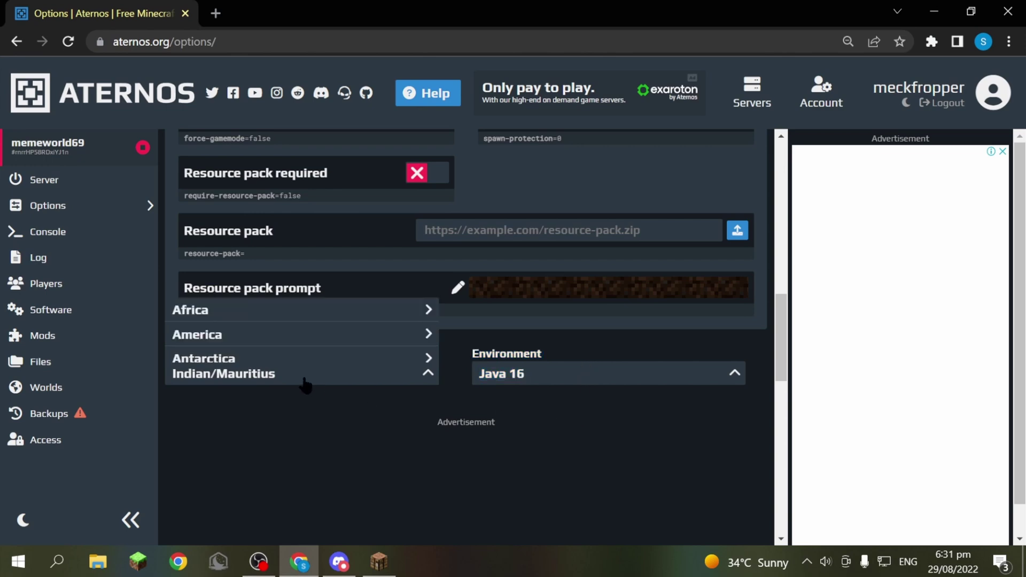
scroll(562, 321, up, 2)
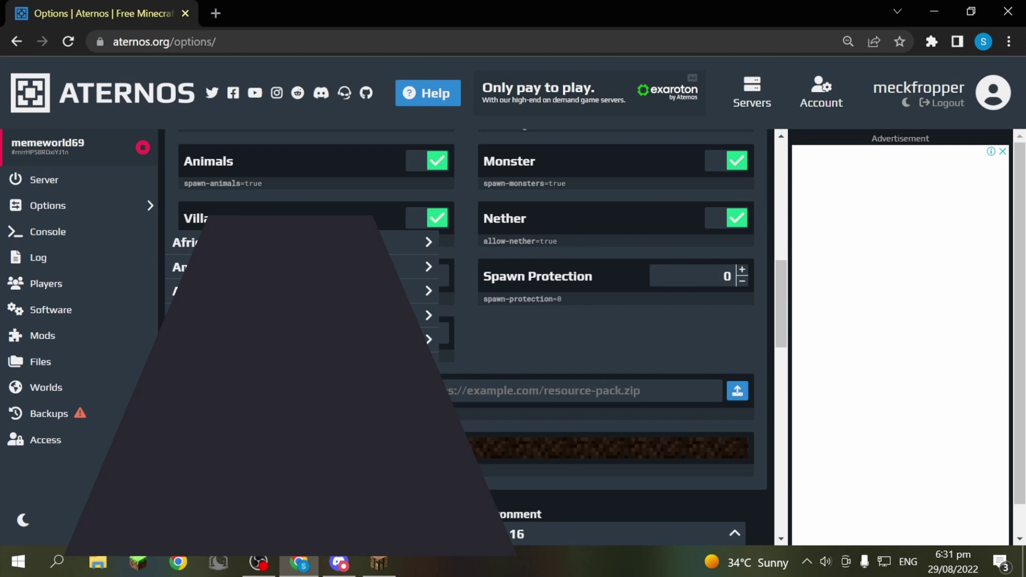
scroll(561, 321, down, 3)
scroll(561, 321, up, 2)
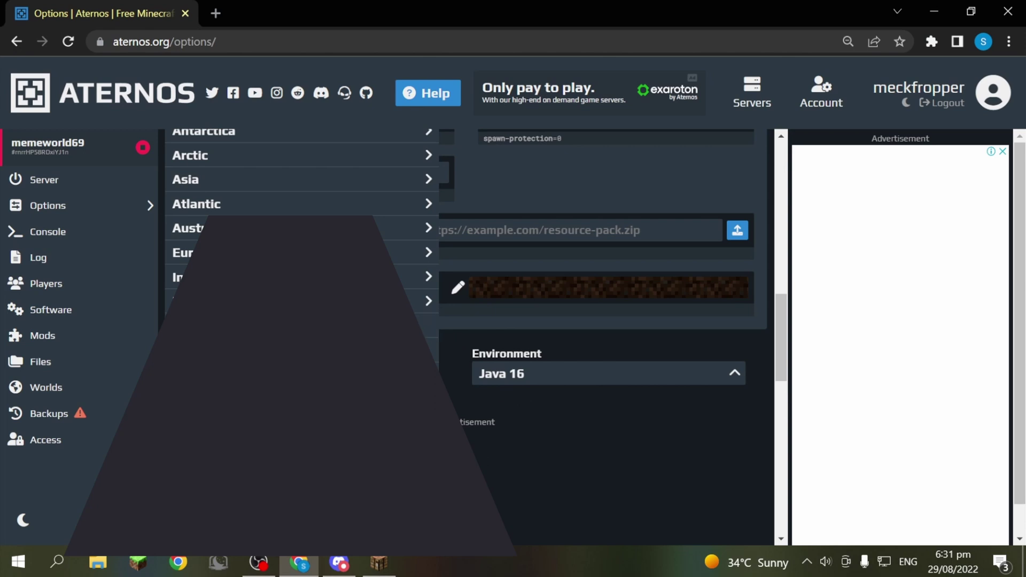
click(454, 385)
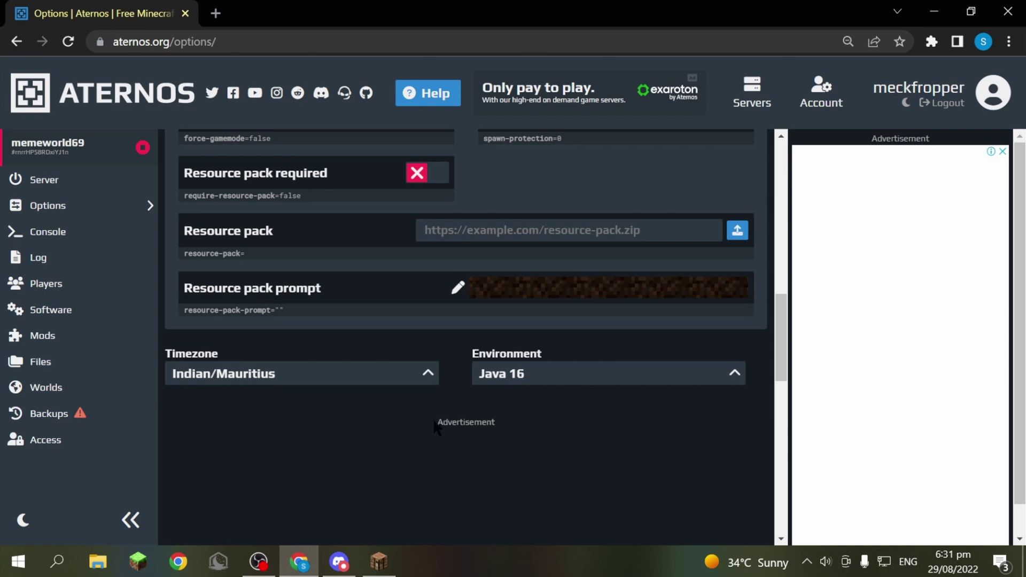
drag(437, 422, 496, 422)
click(435, 428)
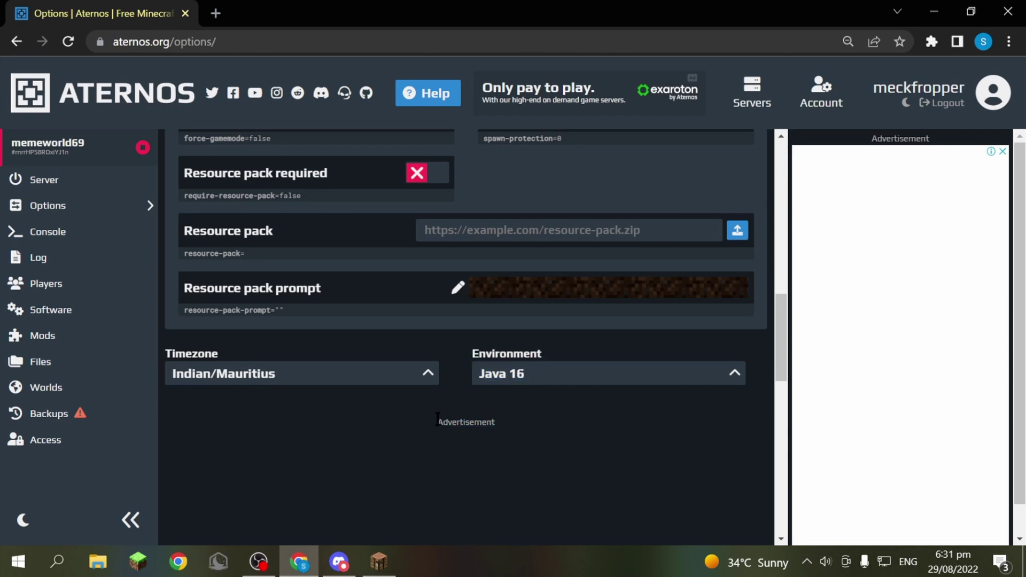